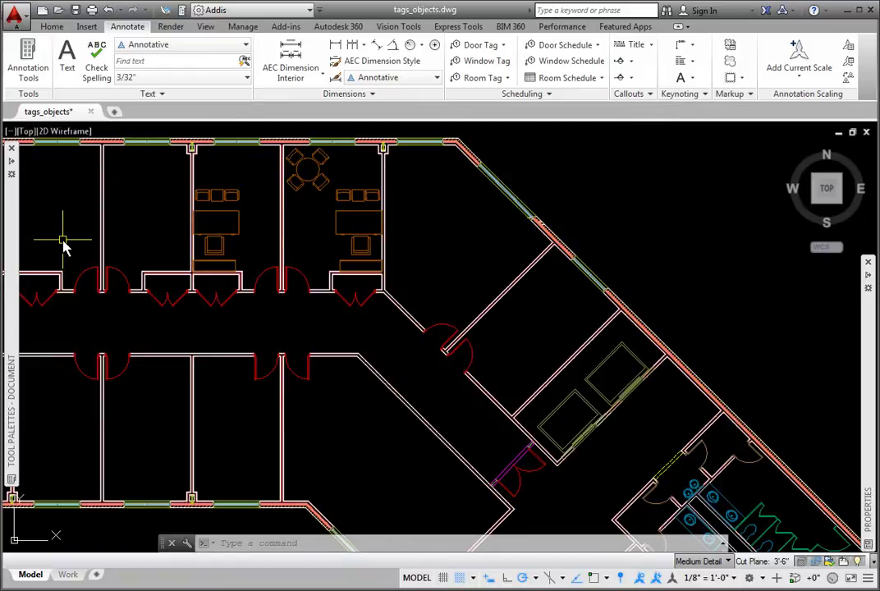
- Drag the Furniture Tag from the catalog's Object Tags page into the drawing
mouse_move(7, 242)
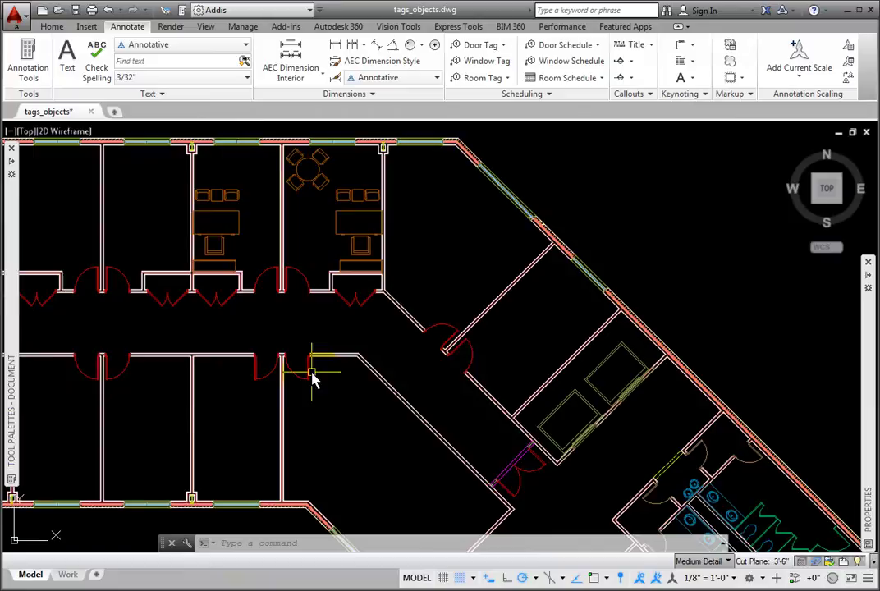
mouse_move(312, 376)
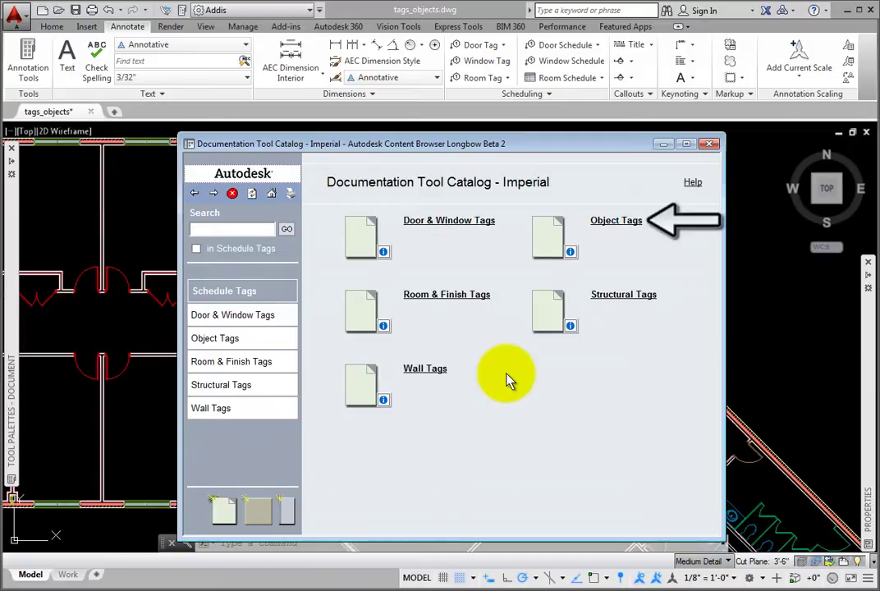
left_click(615, 222)
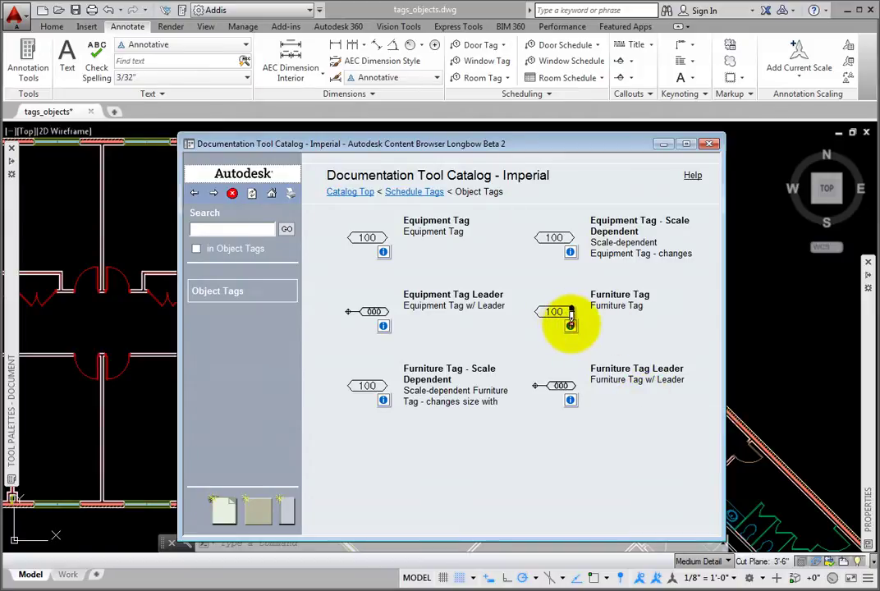
left_click_drag(570, 316, 730, 334)
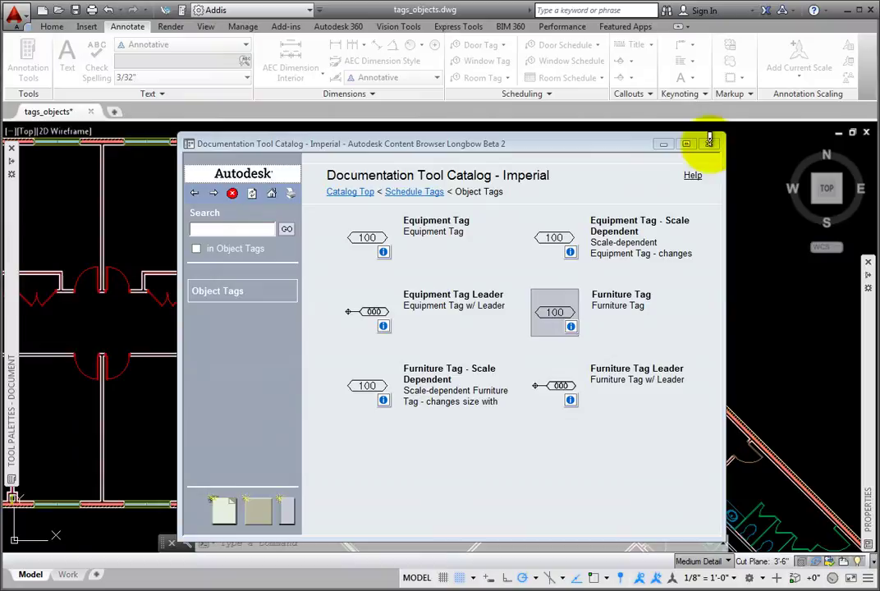
- Place a furniture tag just below the left office desk with Number 100
left_click(708, 144)
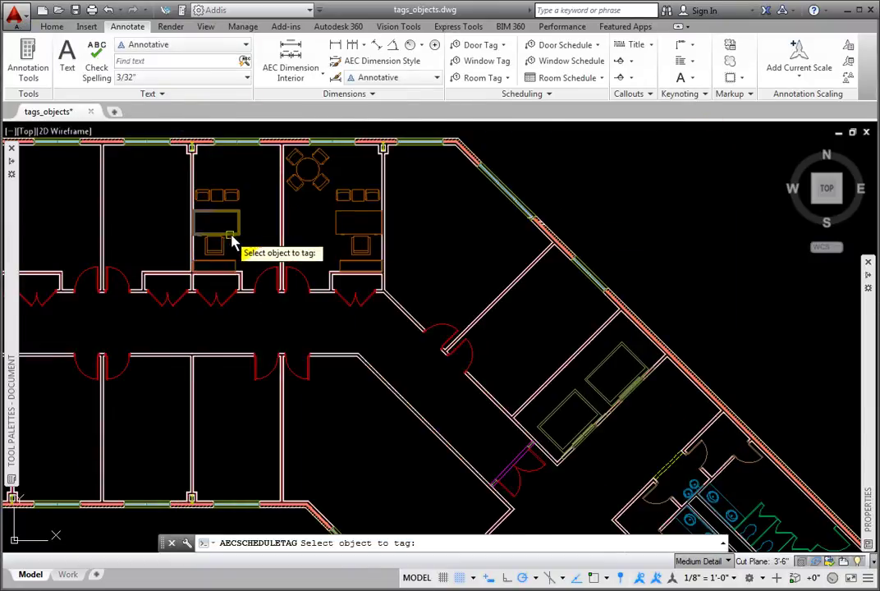
scroll(234, 241, "up", 5)
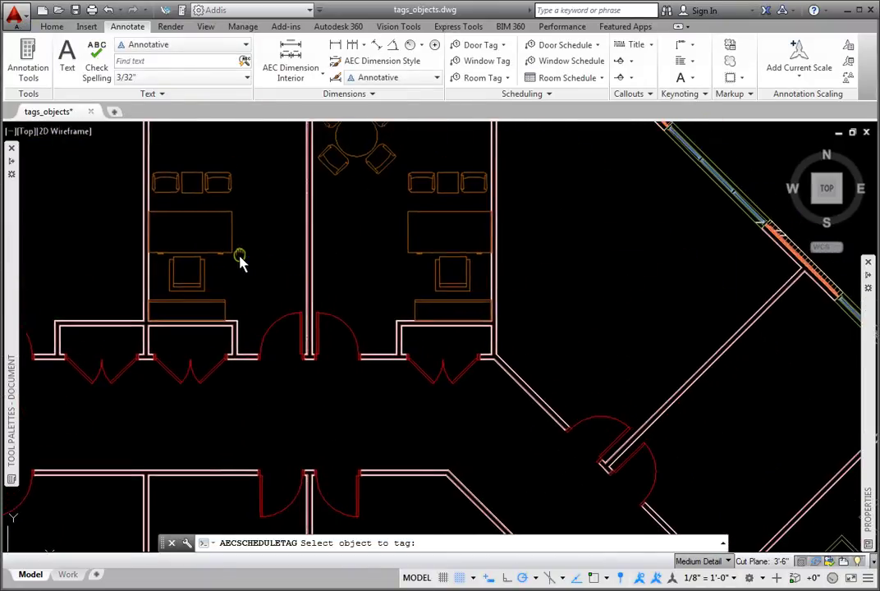
middle_click_drag(240, 261, 216, 294)
left_click(215, 282)
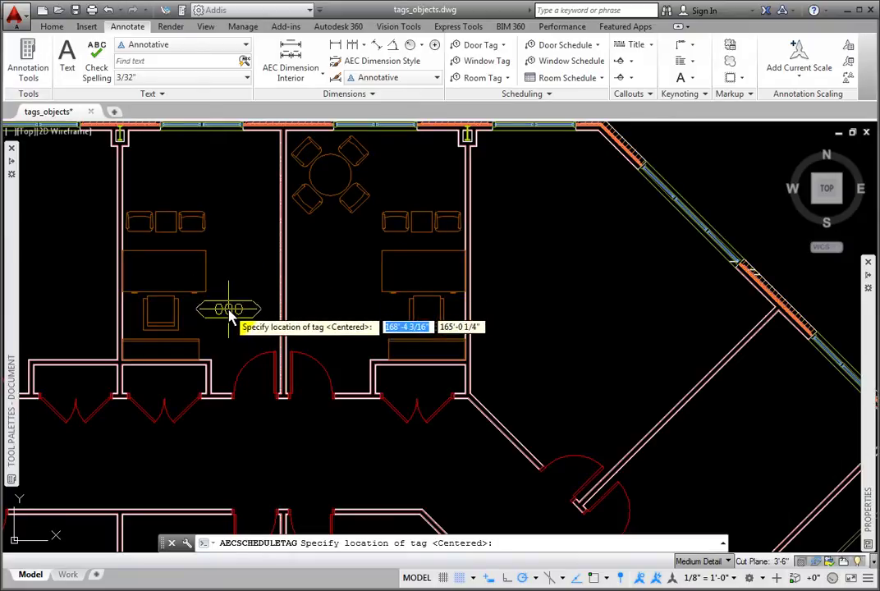
left_click(229, 312)
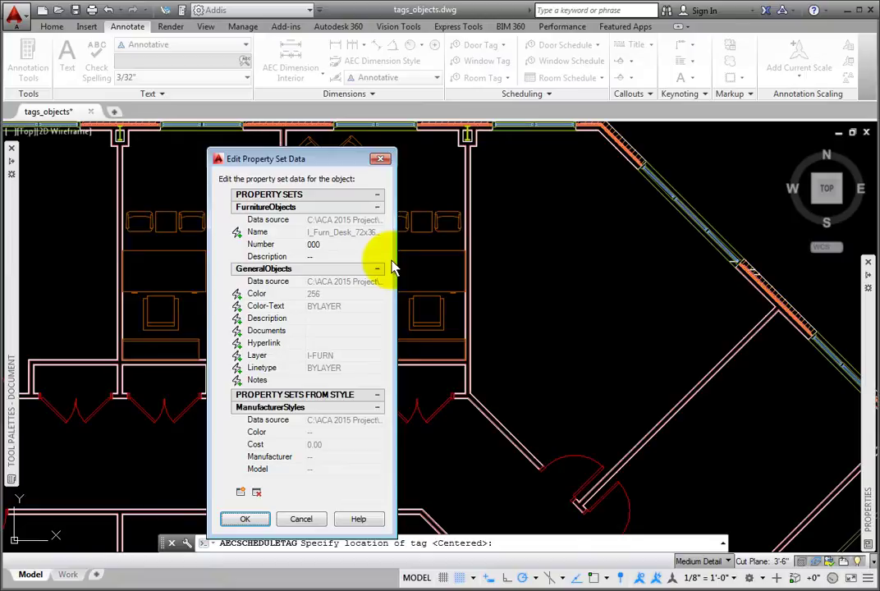
left_click(327, 244)
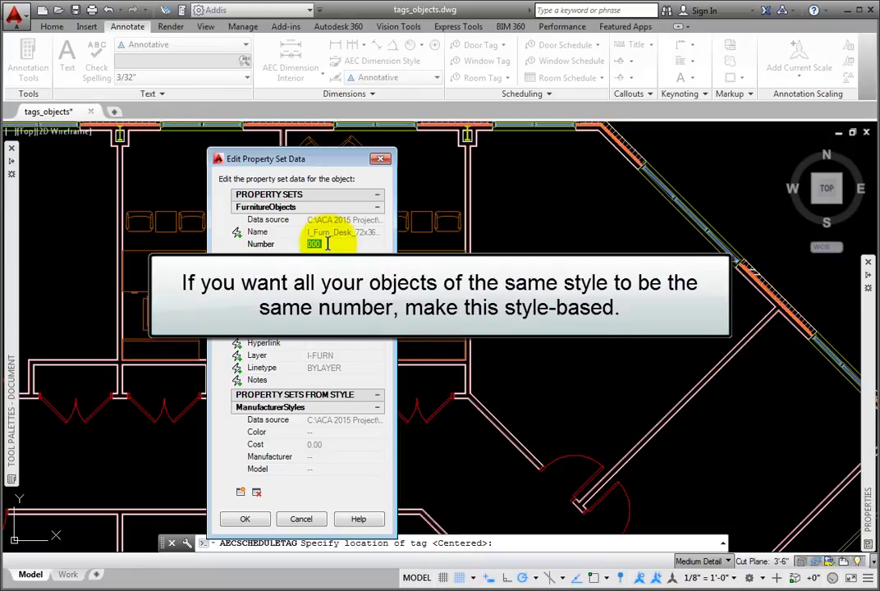
type("100")
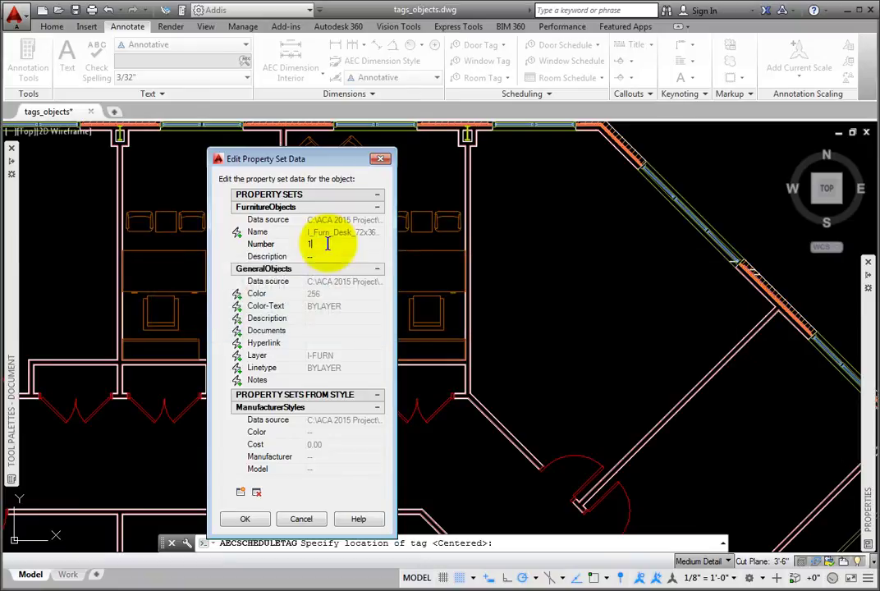
left_click(246, 520)
- End tagging, then select the left and right office desks to inspect their properties
key("Escape")
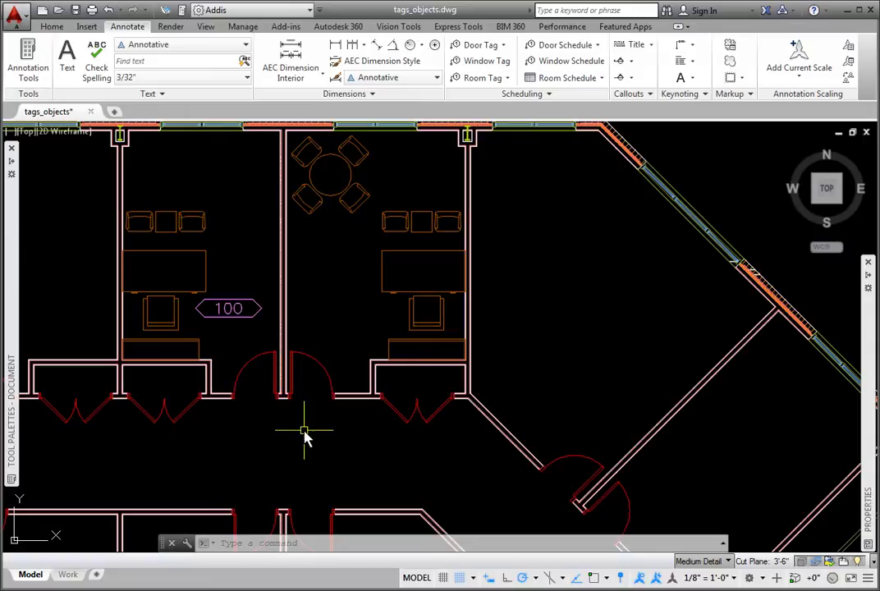
left_click(207, 276)
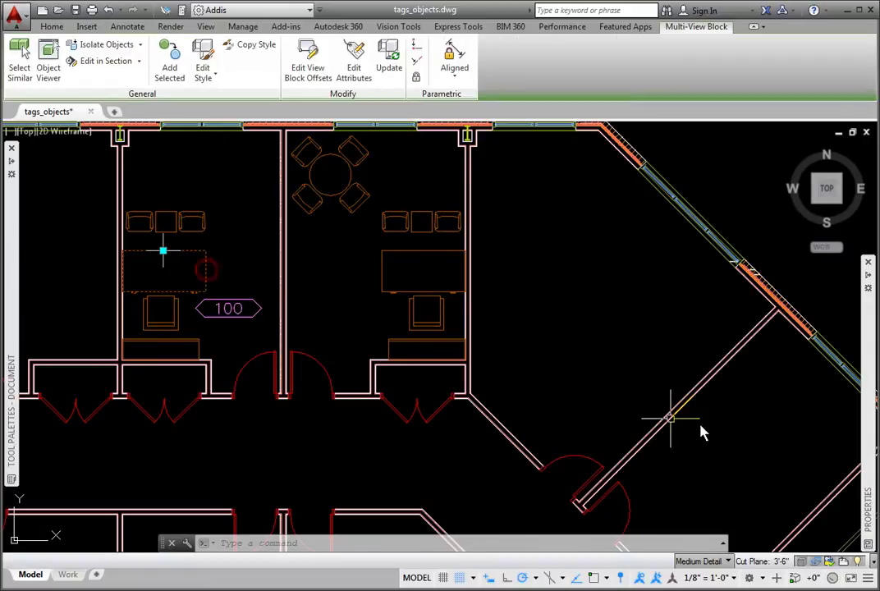
mouse_move(868, 425)
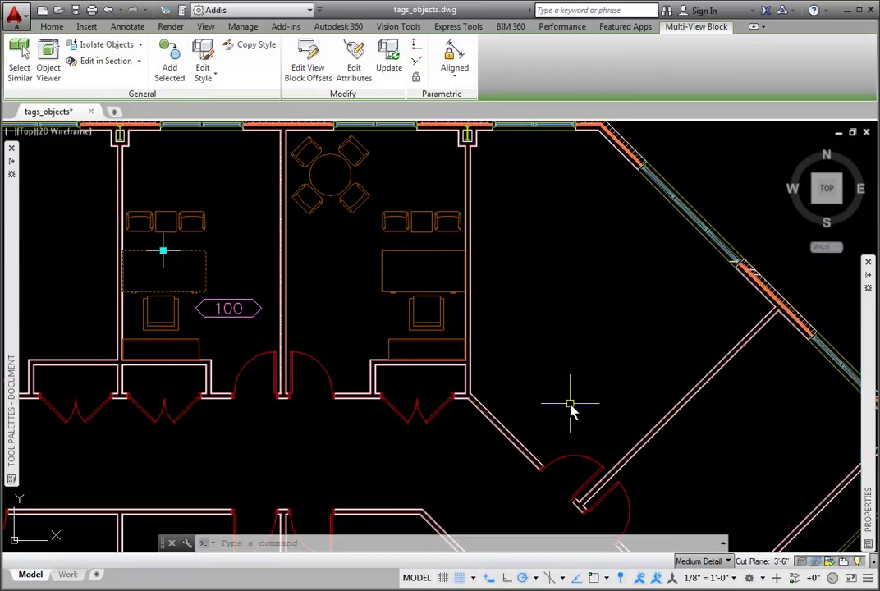
key("Escape")
left_click(380, 277)
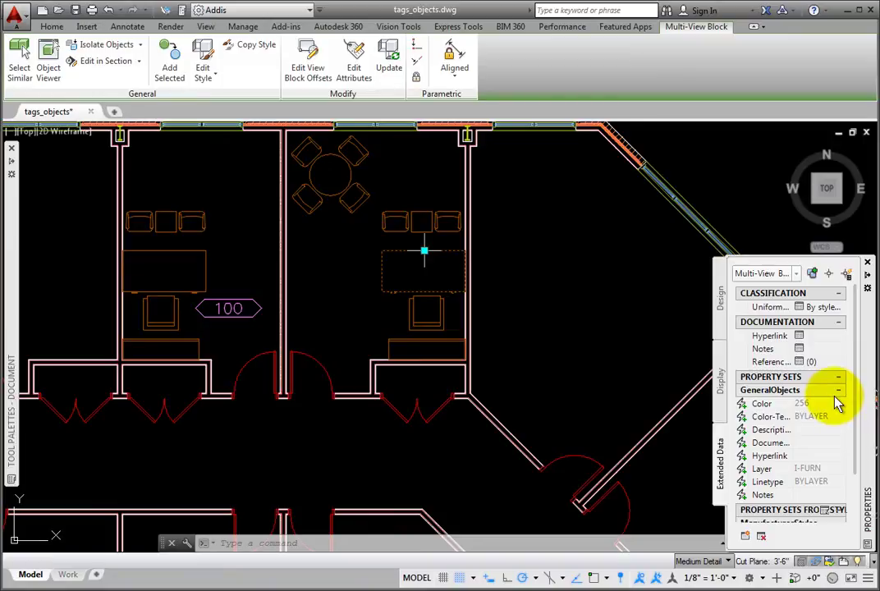
- Pan to the restroom wing, then select and deselect the Typical Core xref toilet
key("Escape")
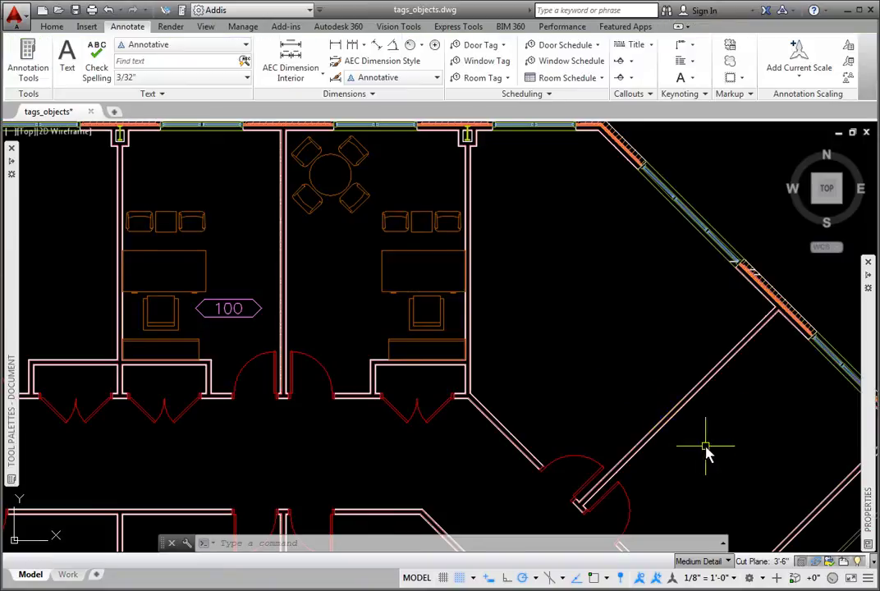
mouse_move(706, 451)
middle_mouse_down()
mouse_move(480, 280)
mouse_move(504, 294)
mouse_move(468, 236)
mouse_move(333, 121)
middle_mouse_up()
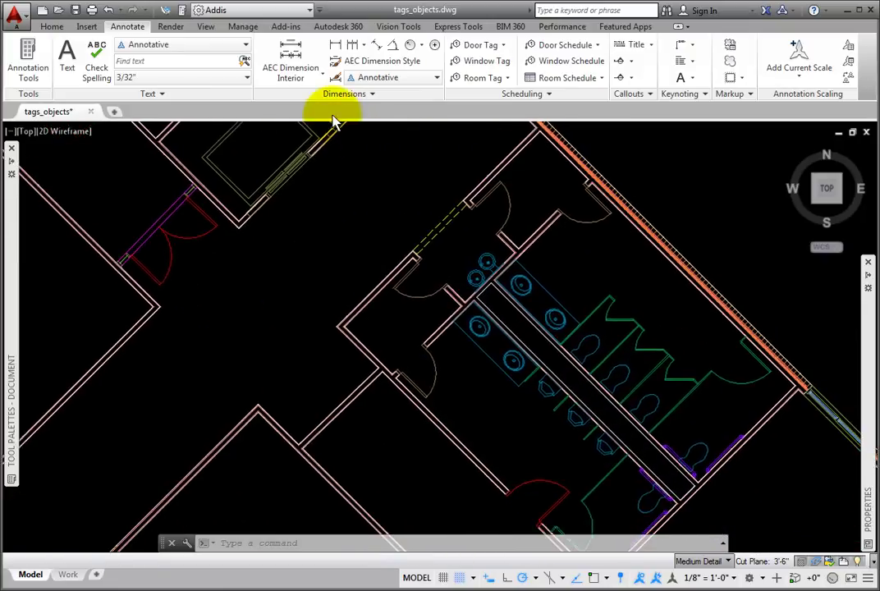
middle_click_drag(620, 360, 593, 328)
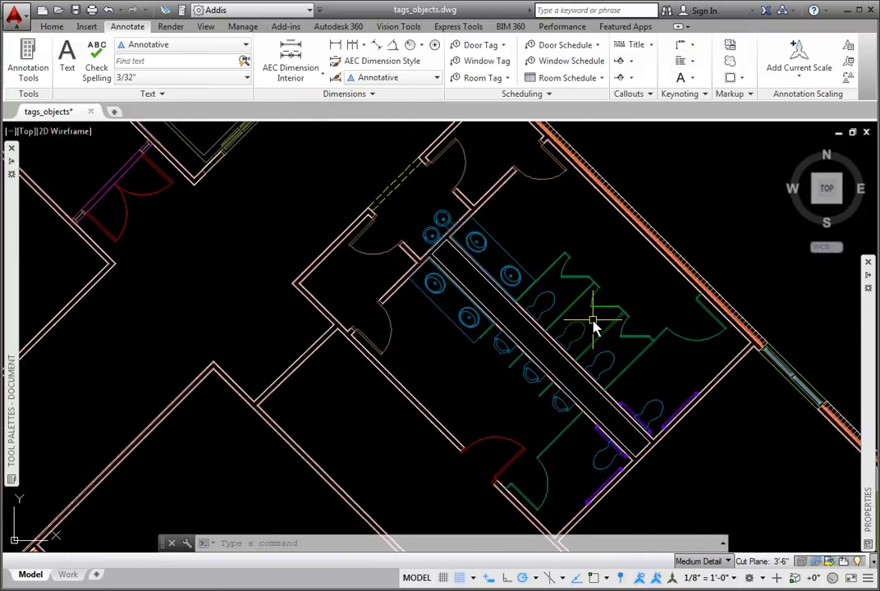
left_click(551, 295)
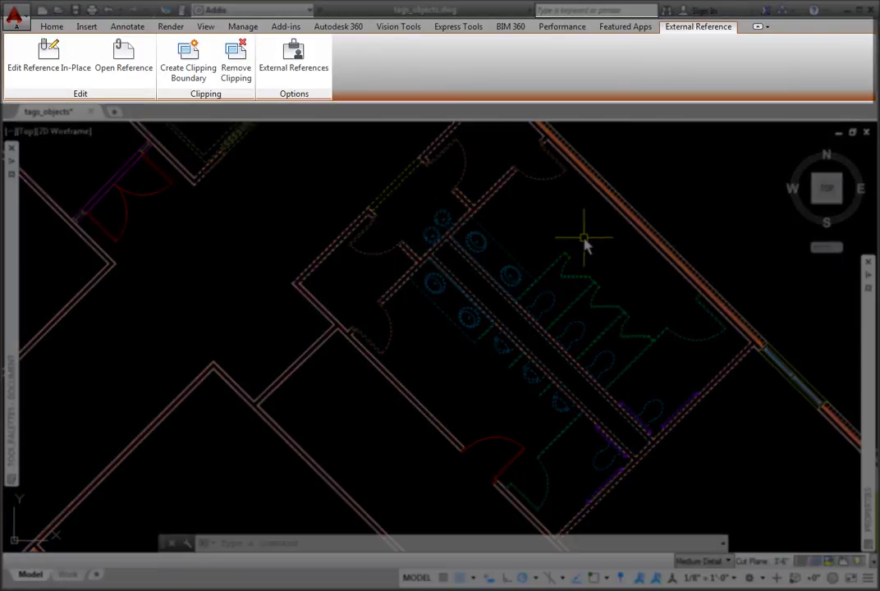
key("Escape")
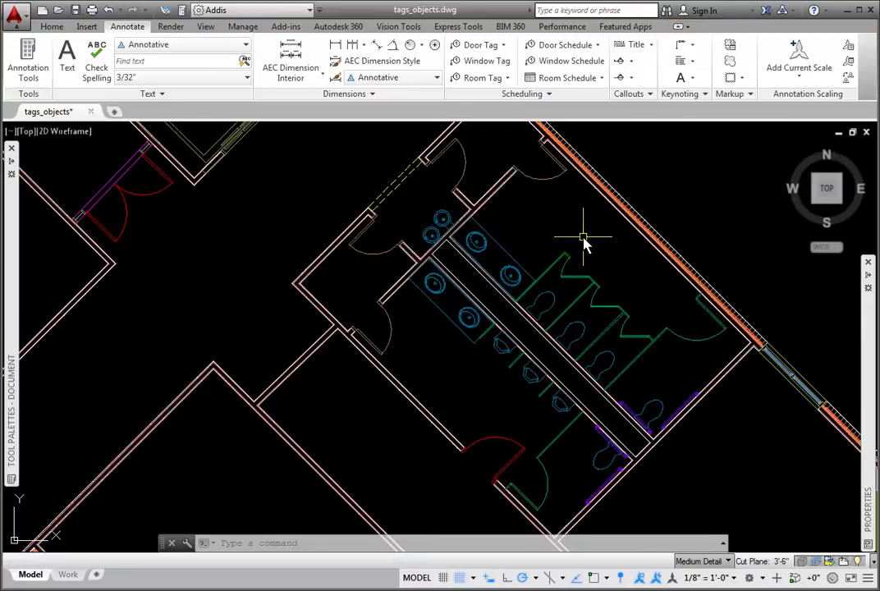
mouse_move(550, 295)
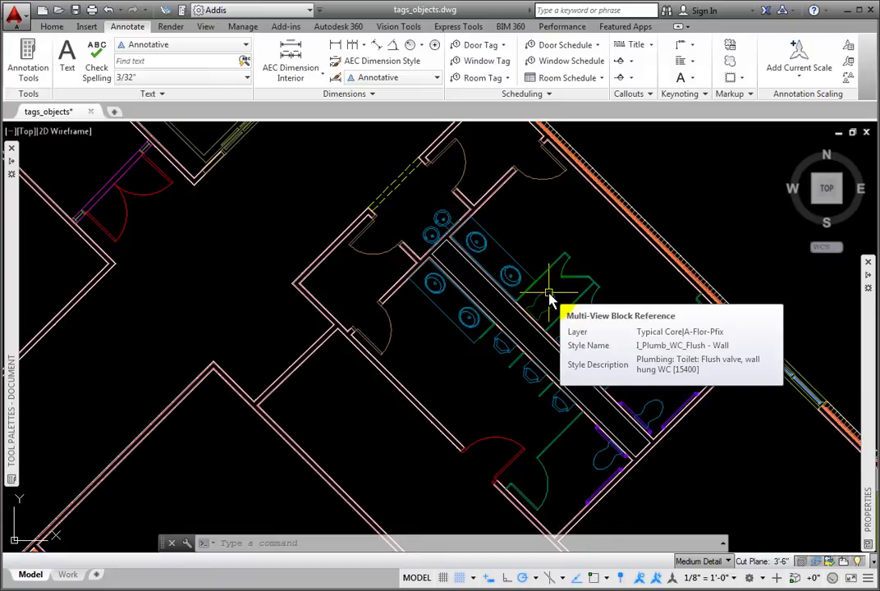
- Drag the Equipment Tag from the Content Browser's Object Tags catalog into the drawing
mouse_move(8, 297)
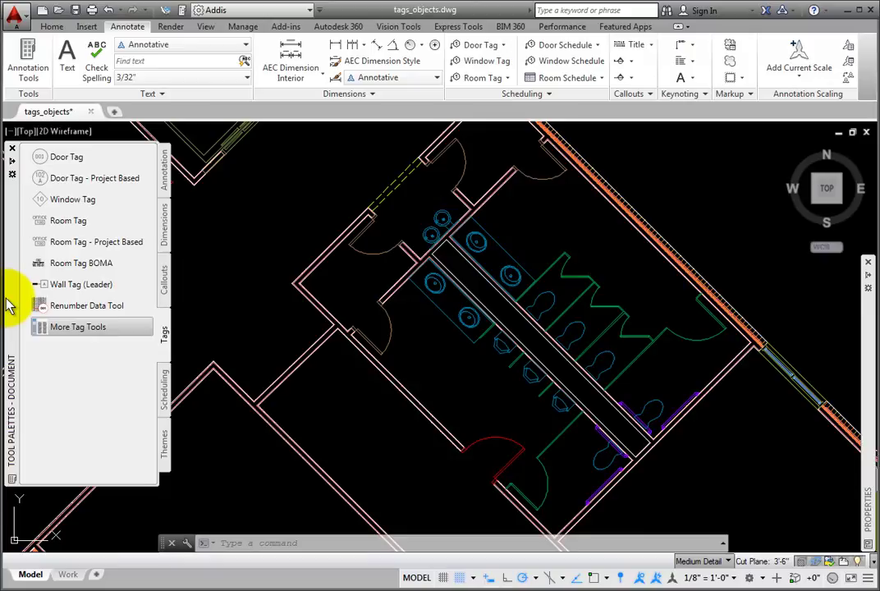
left_click(64, 326)
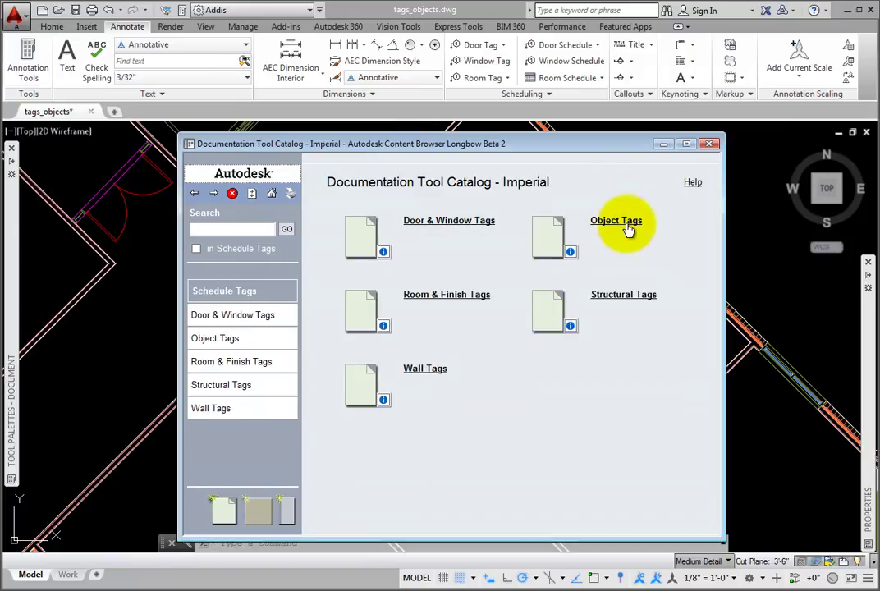
left_click(626, 223)
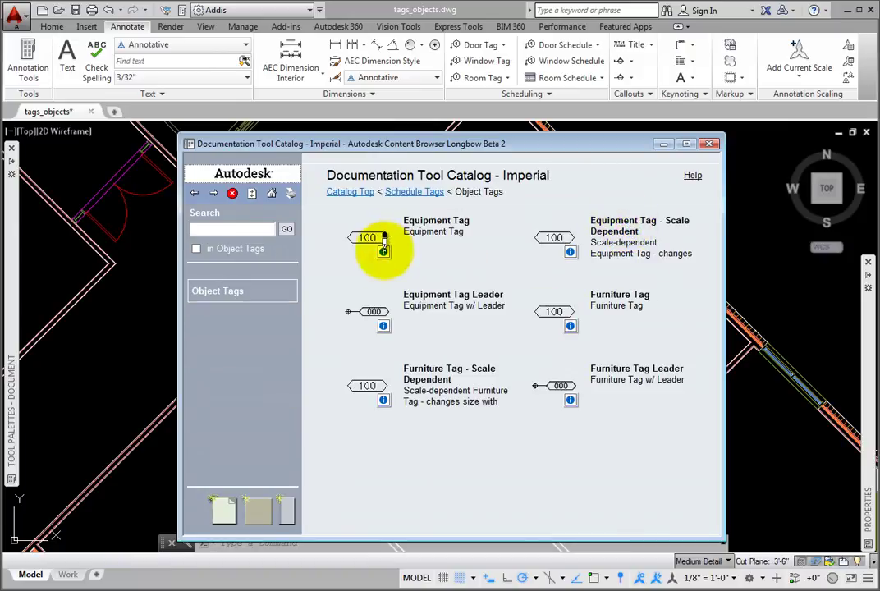
left_click_drag(378, 243, 741, 266)
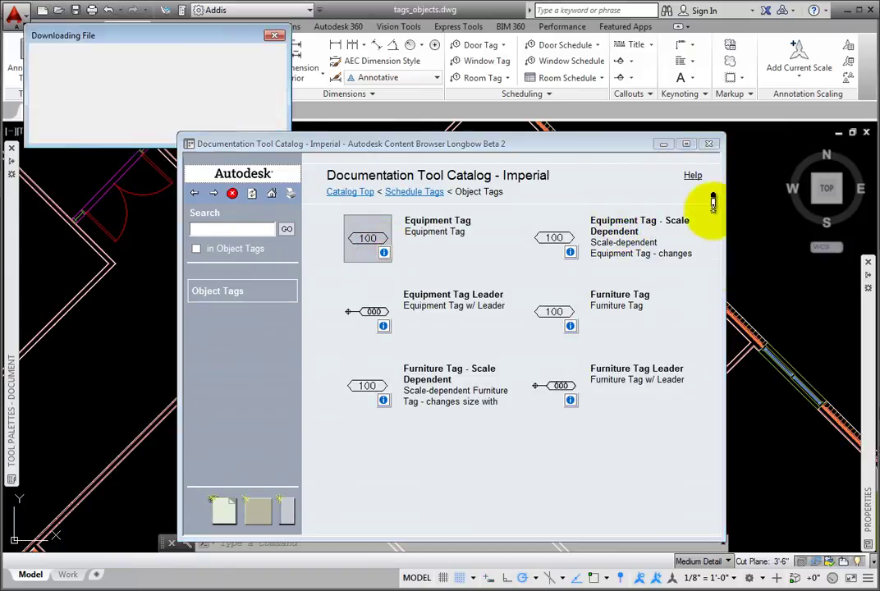
left_click(710, 144)
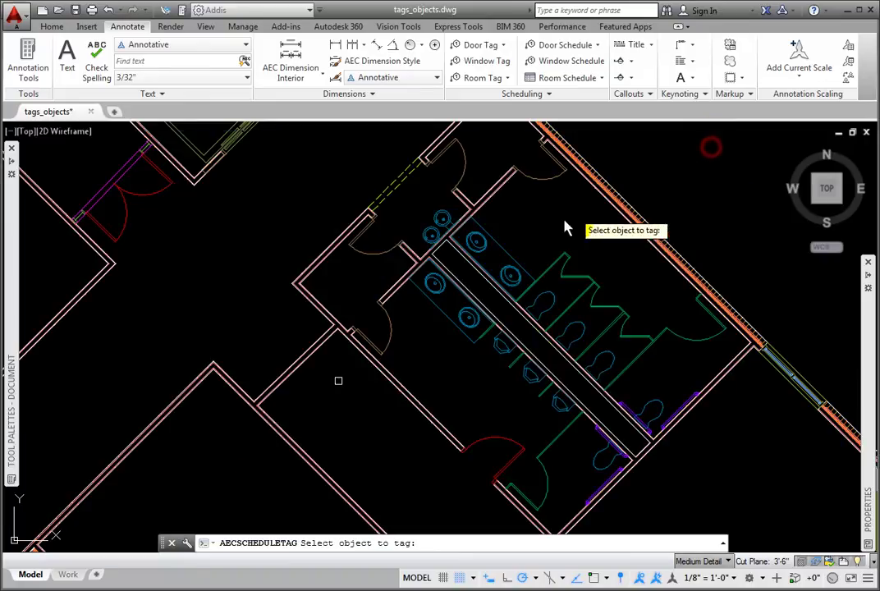
- Place an equipment tag on the xref's wall-hung toilet with Number 200
left_click(549, 297)
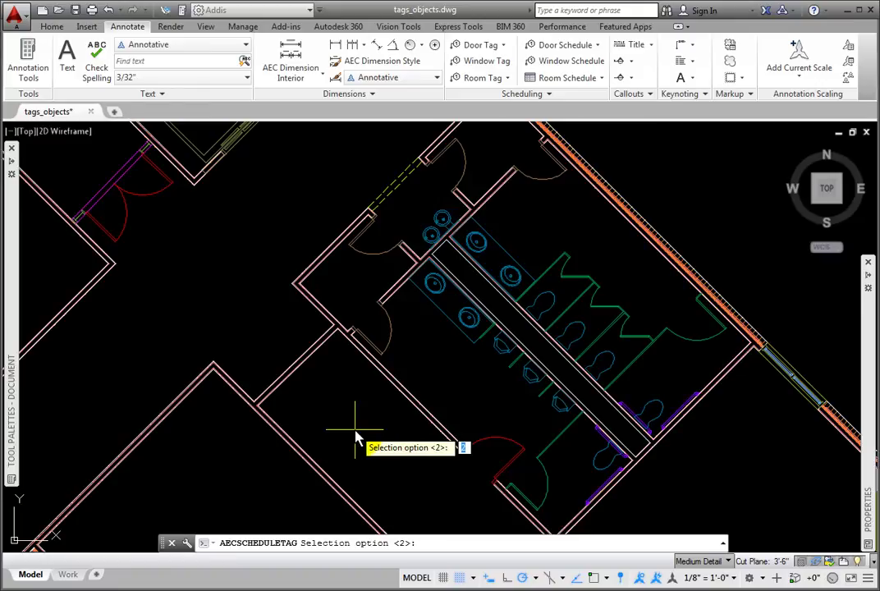
key("F2")
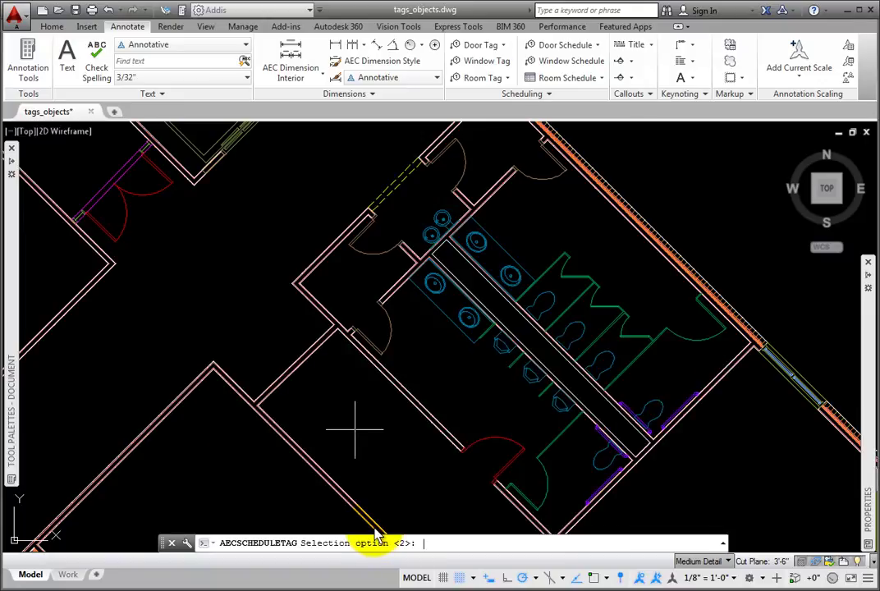
key("Return")
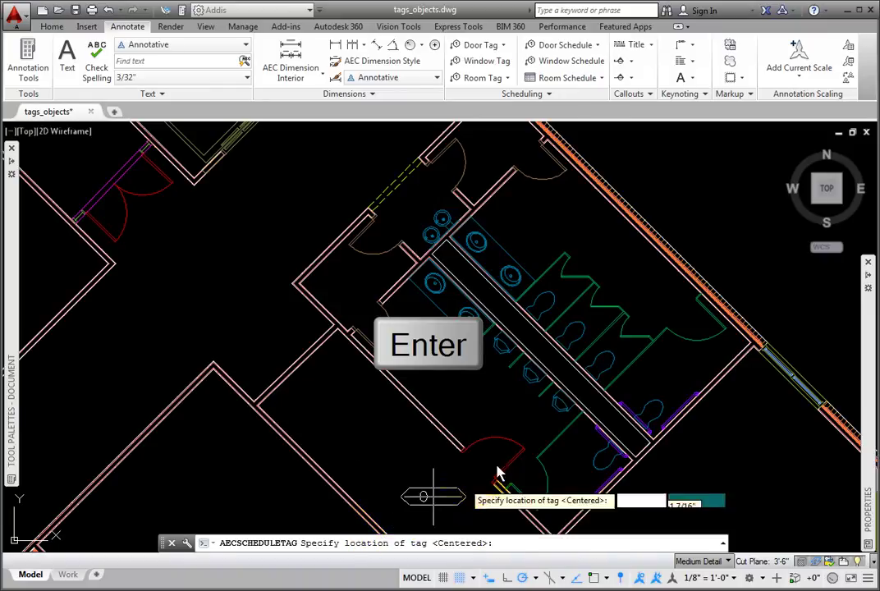
left_click(578, 310)
left_click(331, 245)
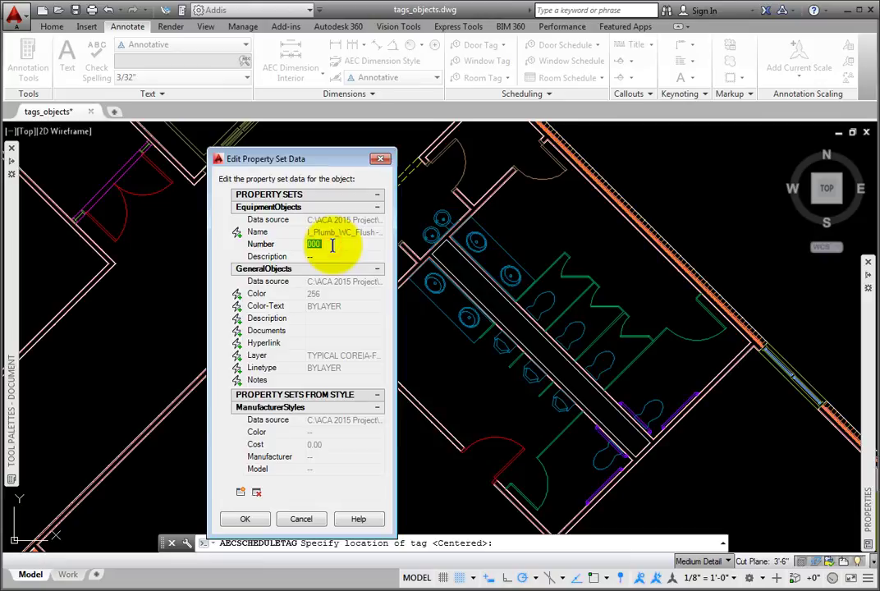
type("200")
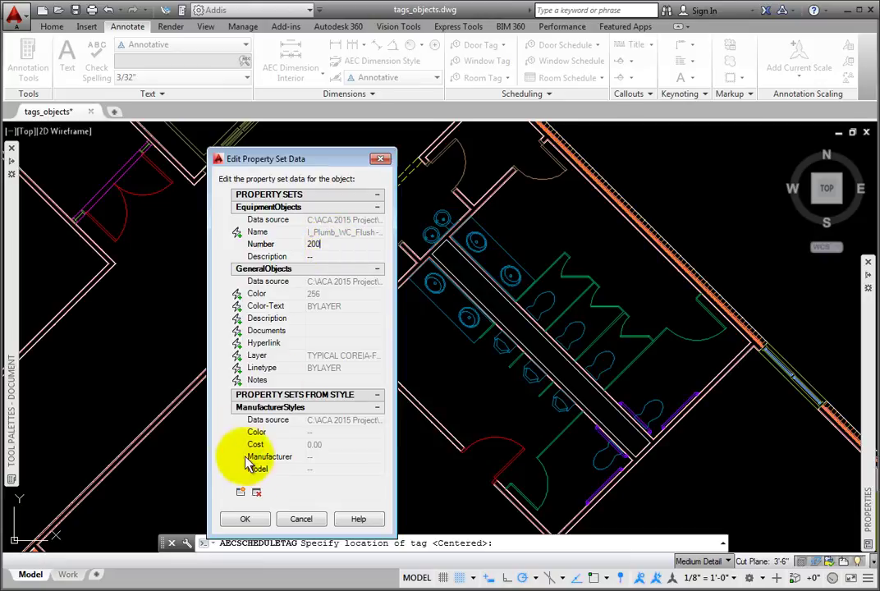
left_click(245, 518)
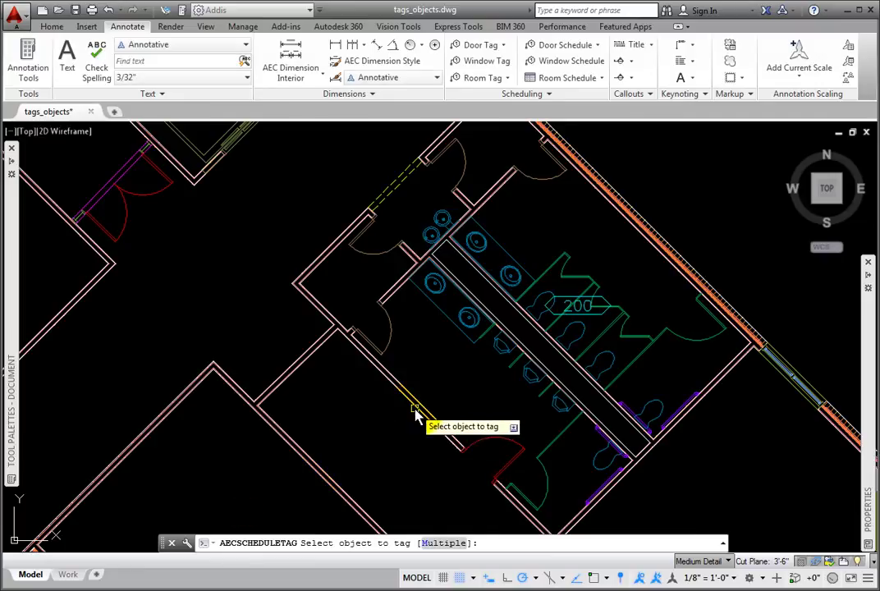
key("Return")
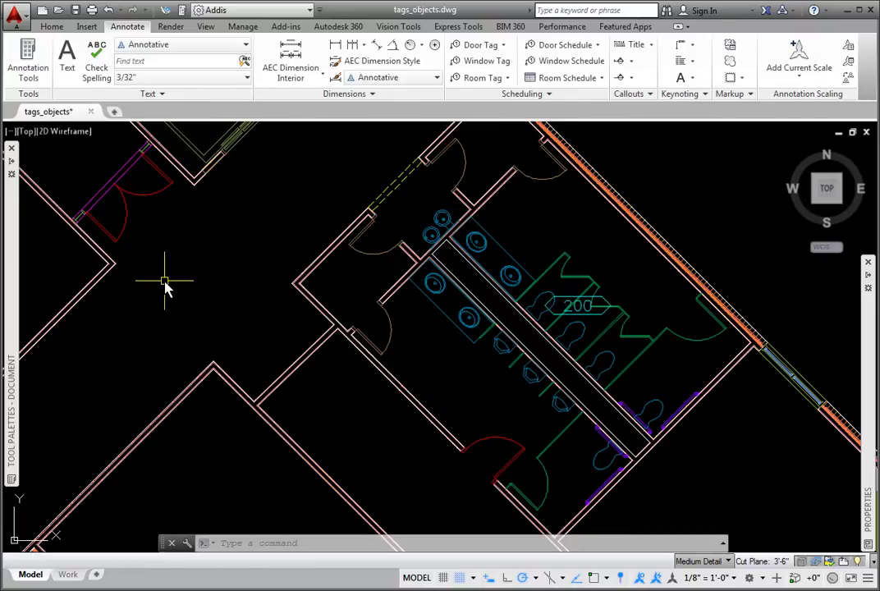
- Show the AEC Object Settings page of the Options dialog
left_click(16, 25)
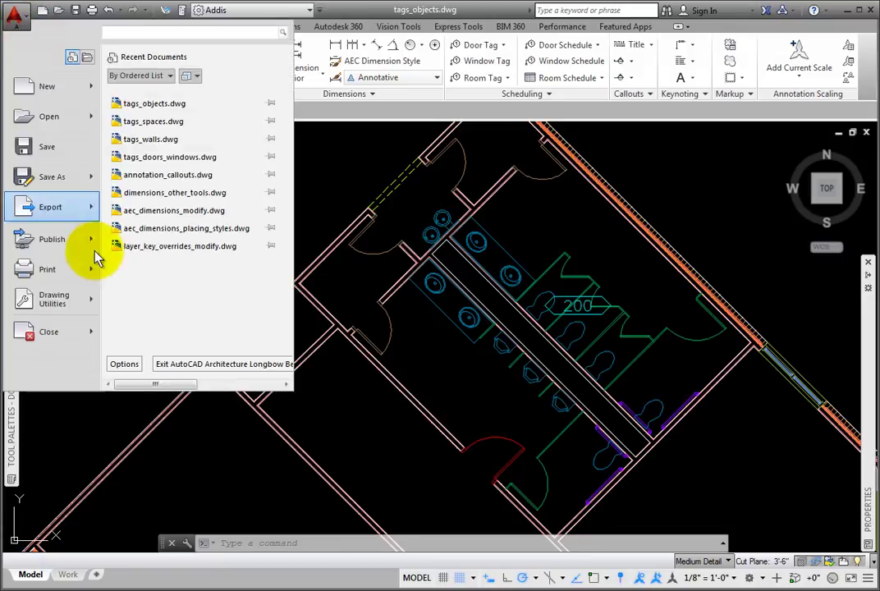
left_click(131, 366)
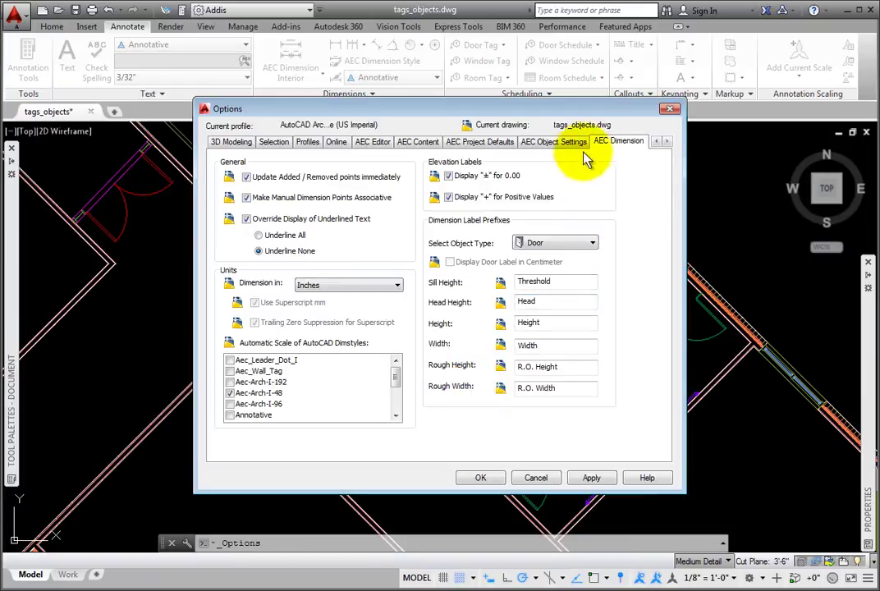
left_click(563, 143)
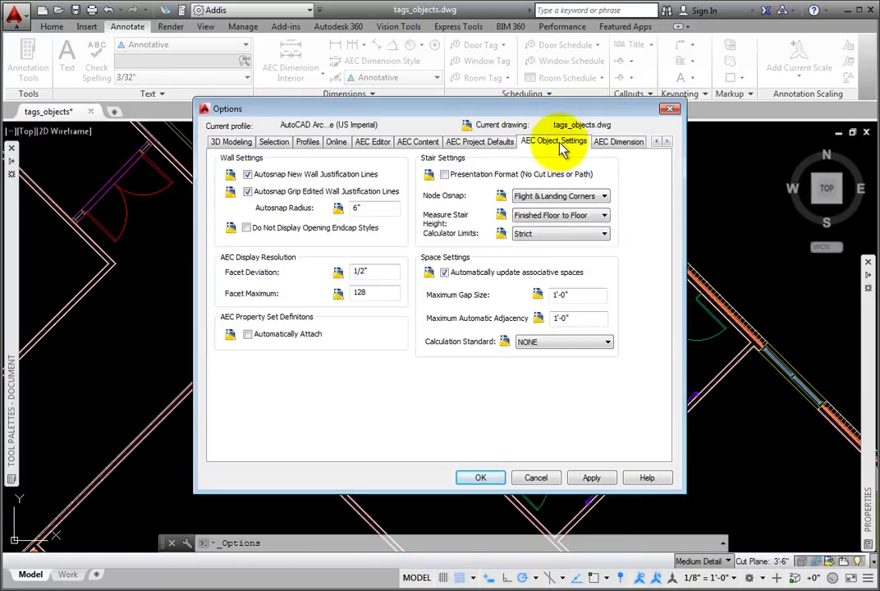